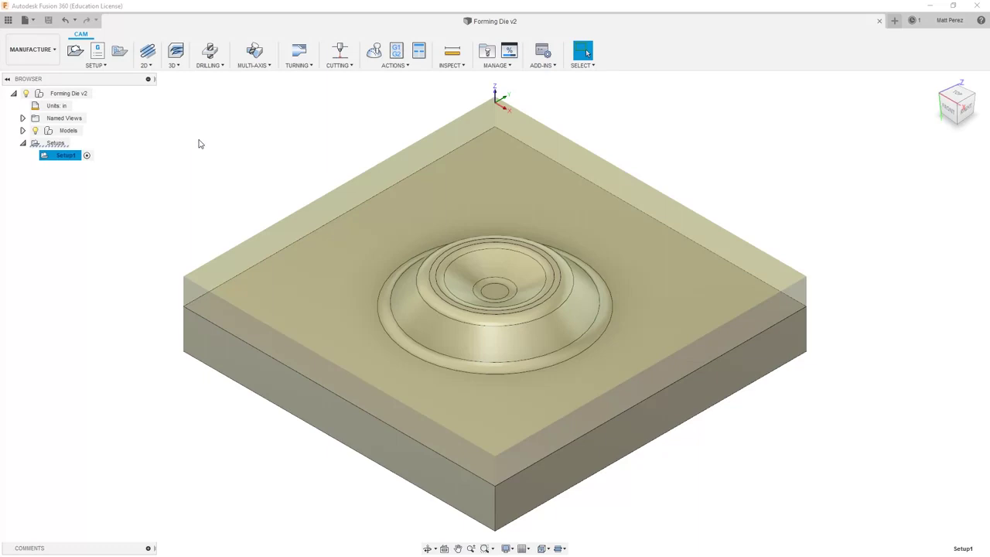
Start a multi-axis Swarf operation with tool 6, the 3/8" flat end mill, from the CADCAM Multi Axis Tool Library.
{"action": "left_click", "coordinate": [258, 67]}
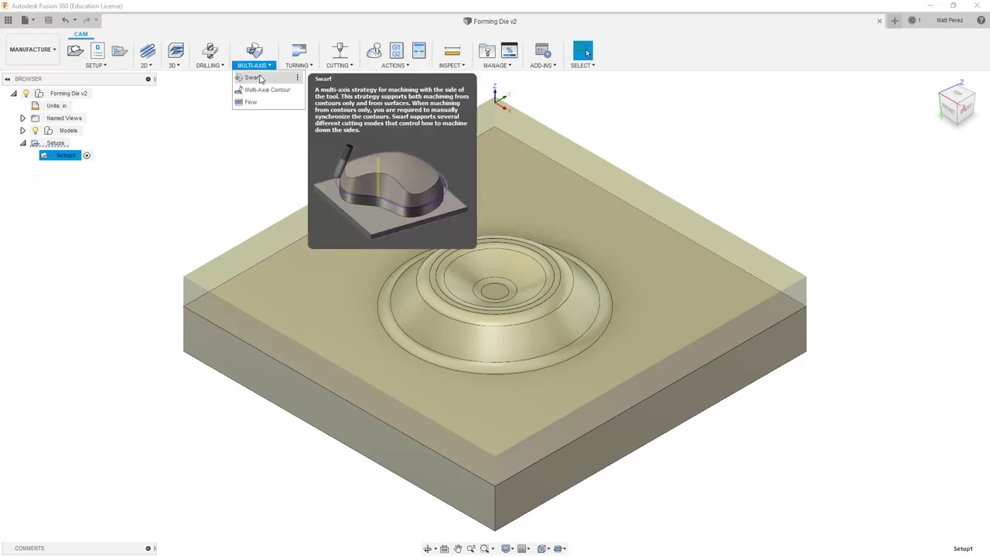
{"action": "left_click", "coordinate": [255, 79]}
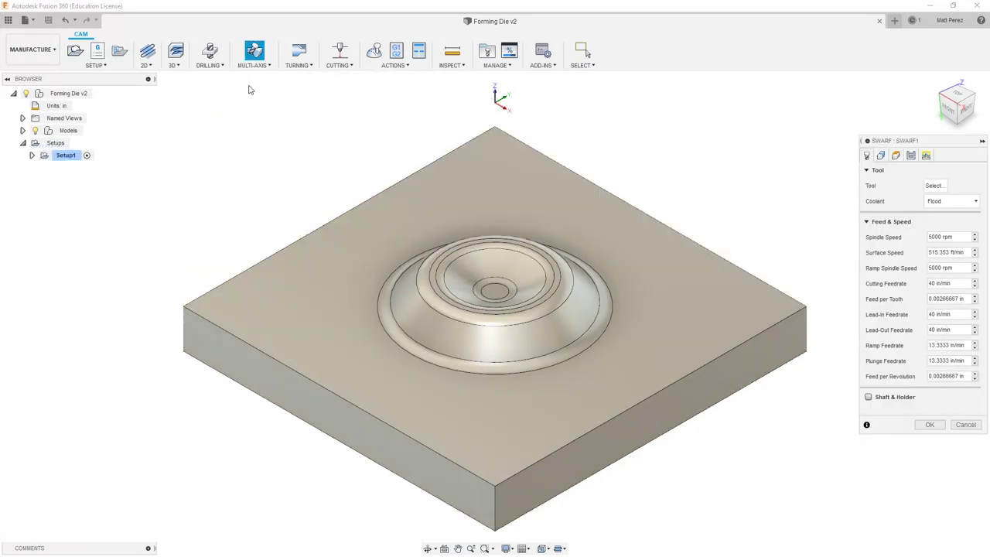
{"action": "left_click", "coordinate": [936, 187]}
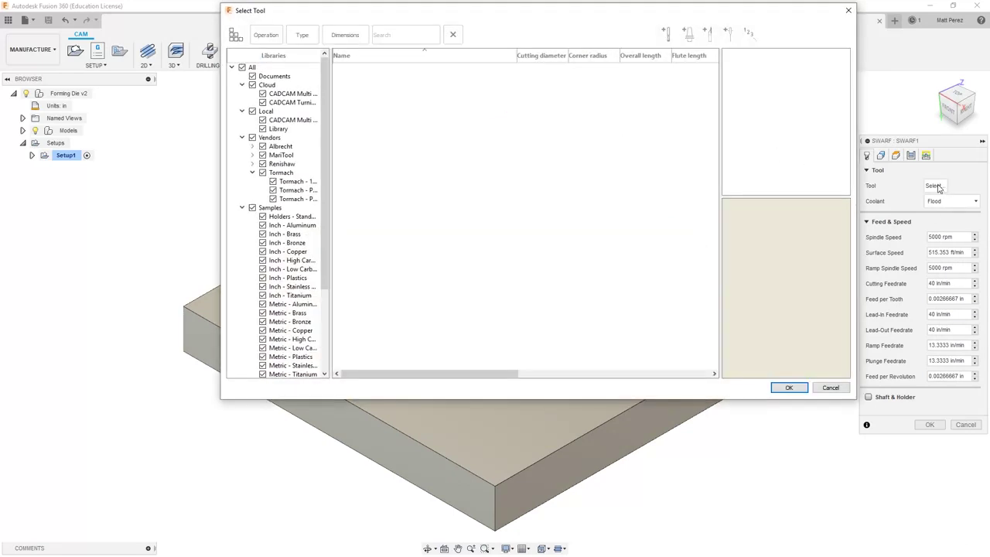
{"action": "left_click", "coordinate": [300, 95]}
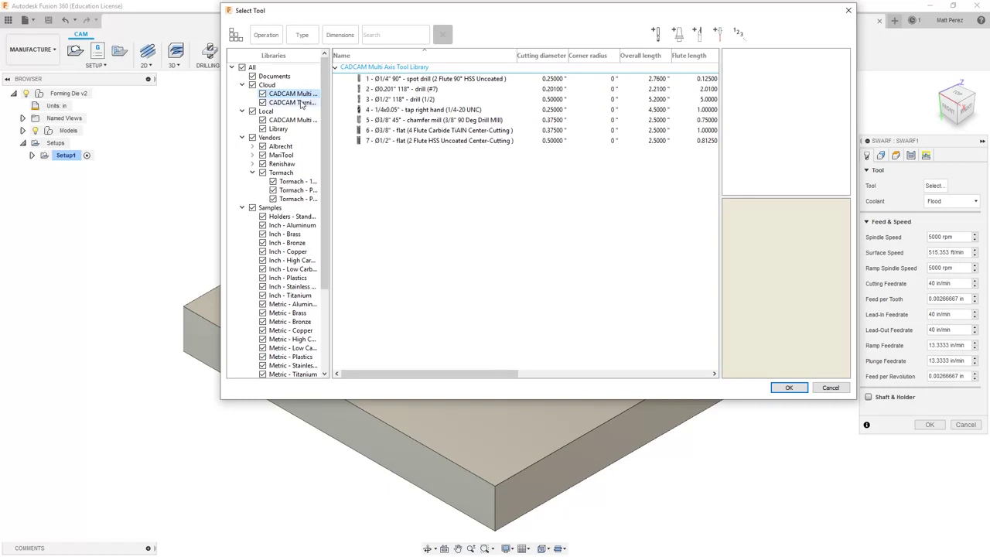
{"action": "left_click", "coordinate": [409, 132]}
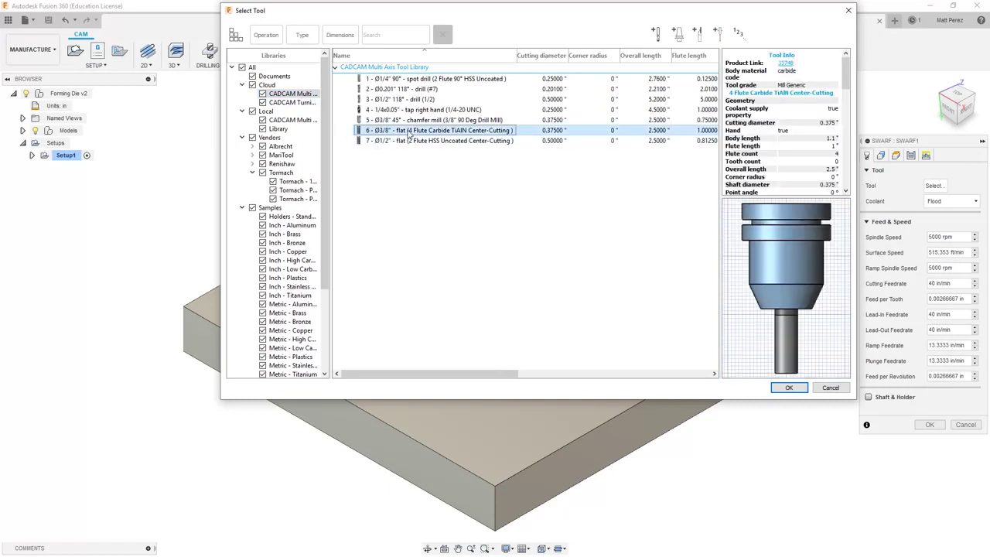
{"action": "left_click", "coordinate": [789, 389]}
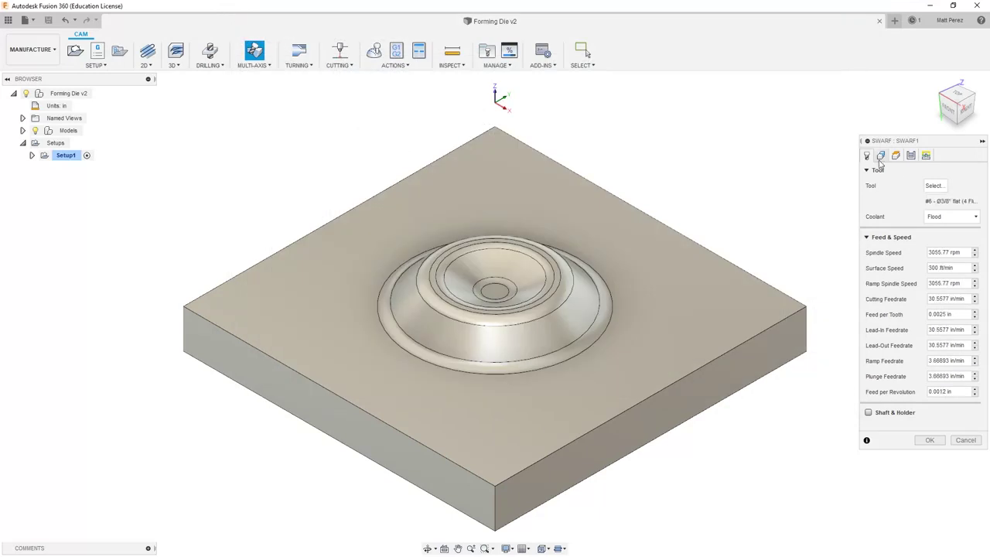
Keep the Swarf drive mode on Contours and set its selection mode to Contour pairs.
{"action": "left_click", "coordinate": [882, 156]}
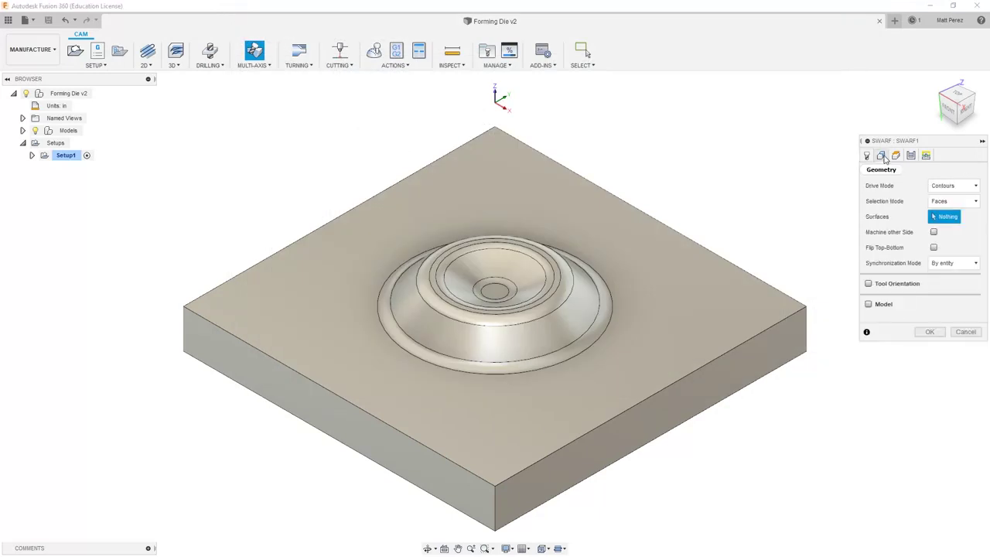
{"action": "left_click", "coordinate": [976, 187]}
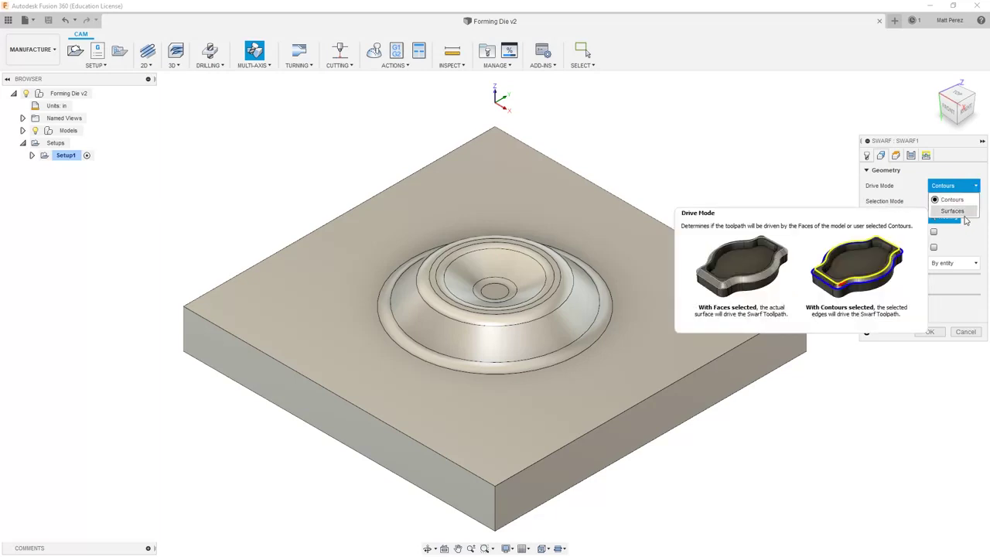
{"action": "left_click", "coordinate": [965, 200]}
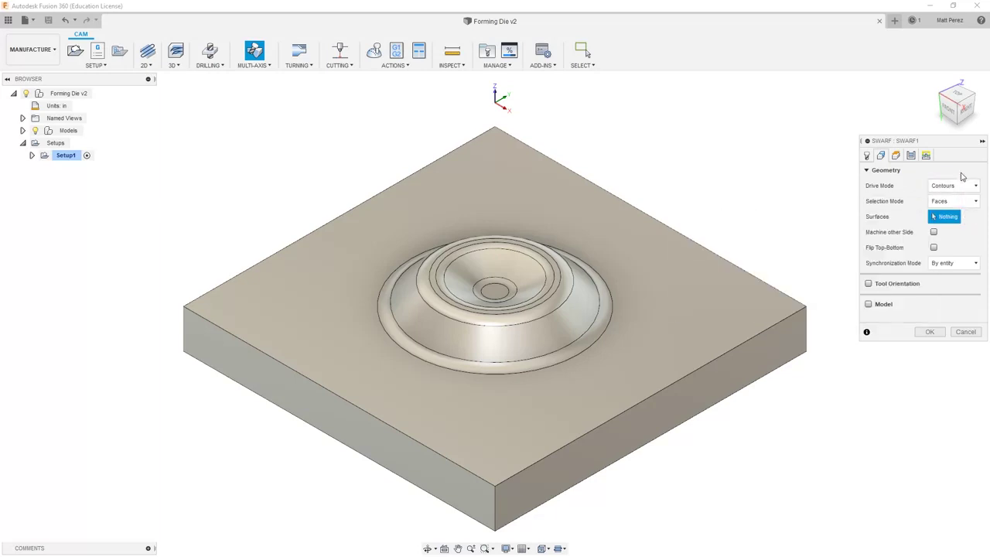
{"action": "left_click", "coordinate": [965, 203]}
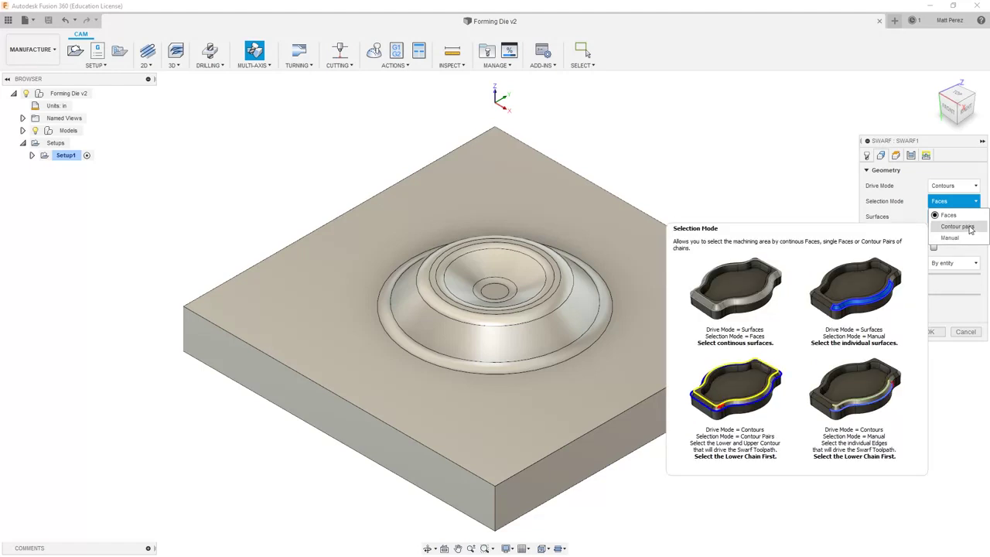
{"action": "left_click", "coordinate": [973, 226]}
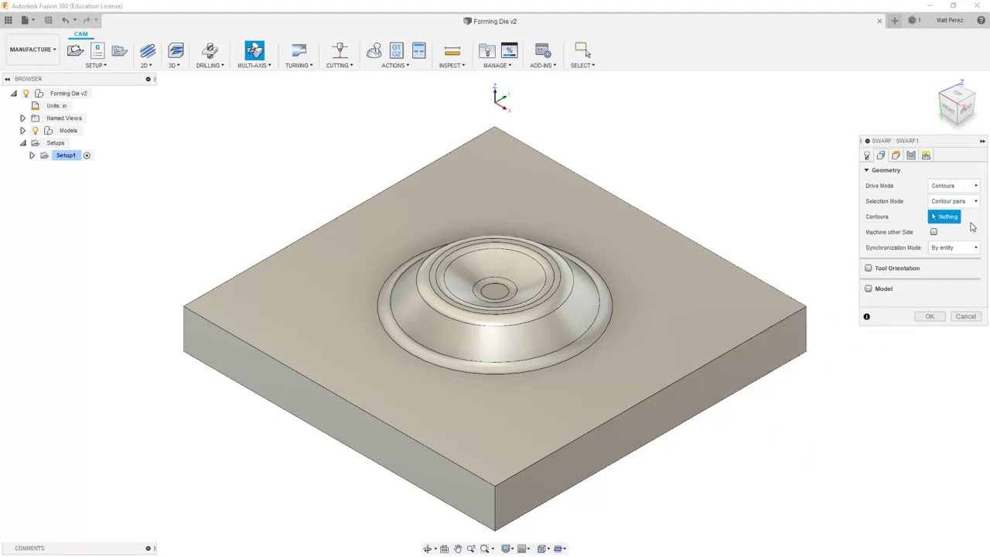
Pick the conical wall's upper edge and then its lower edge as the contour pair, and generate the Swarf toolpath.
{"action": "left_click", "coordinate": [559, 311]}
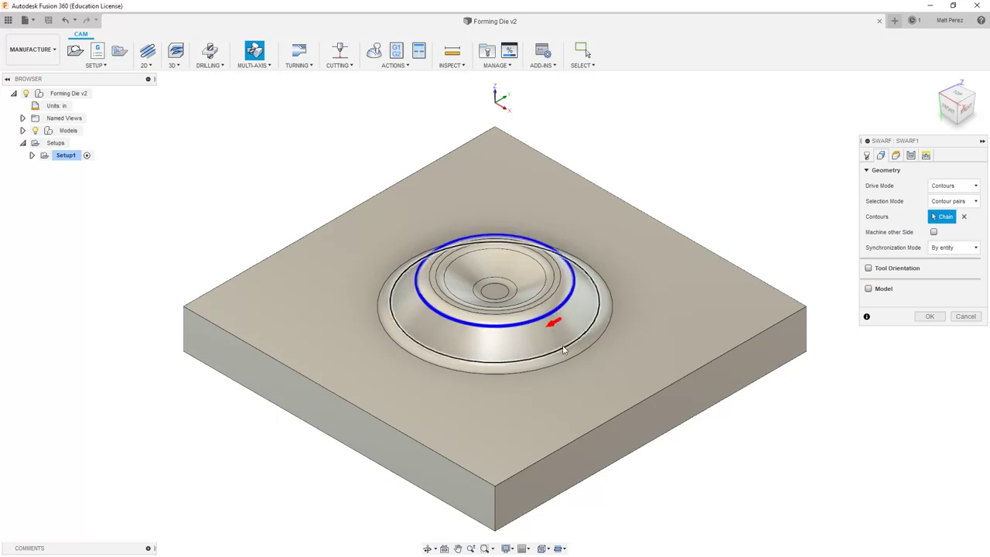
{"action": "left_click", "coordinate": [565, 352]}
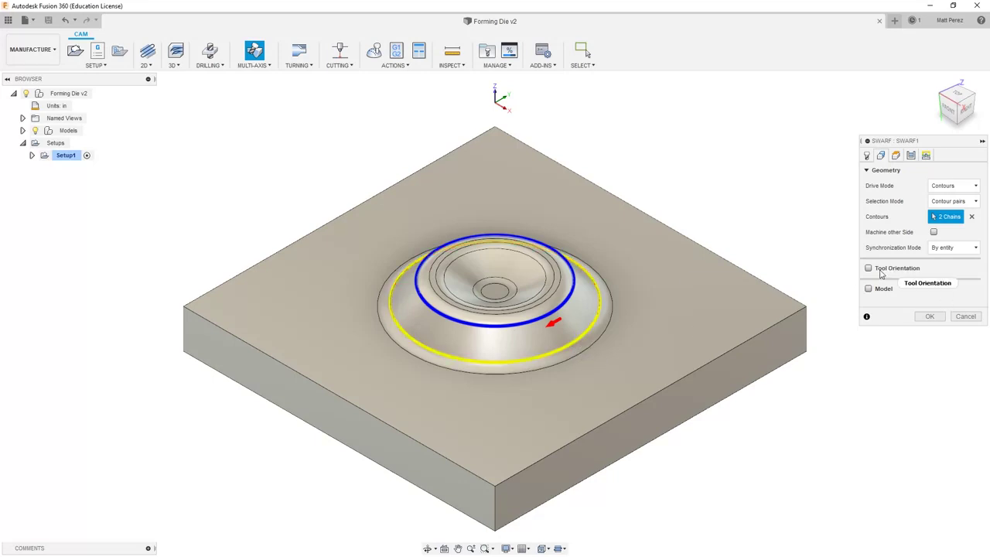
{"action": "mouse_move", "coordinate": [883, 276]}
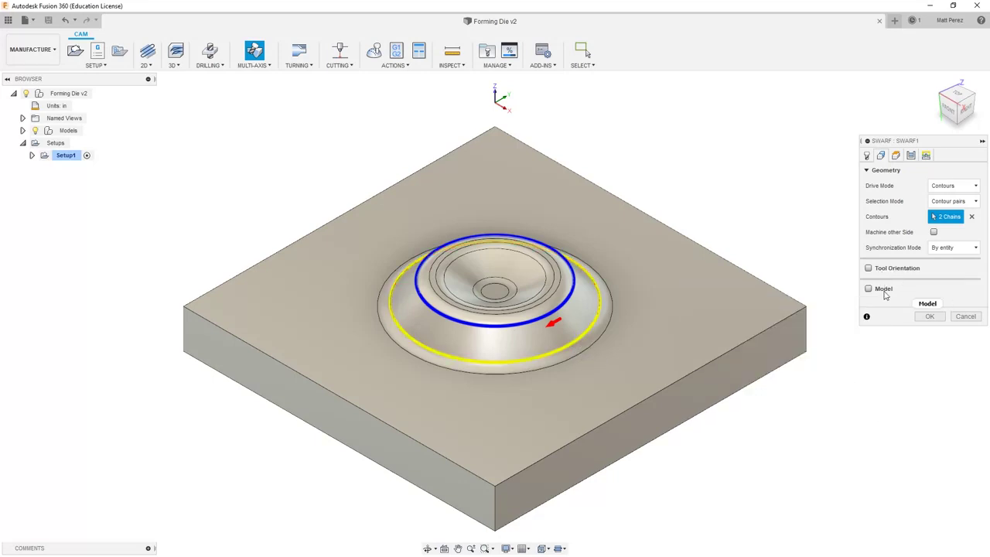
{"action": "mouse_move", "coordinate": [886, 293]}
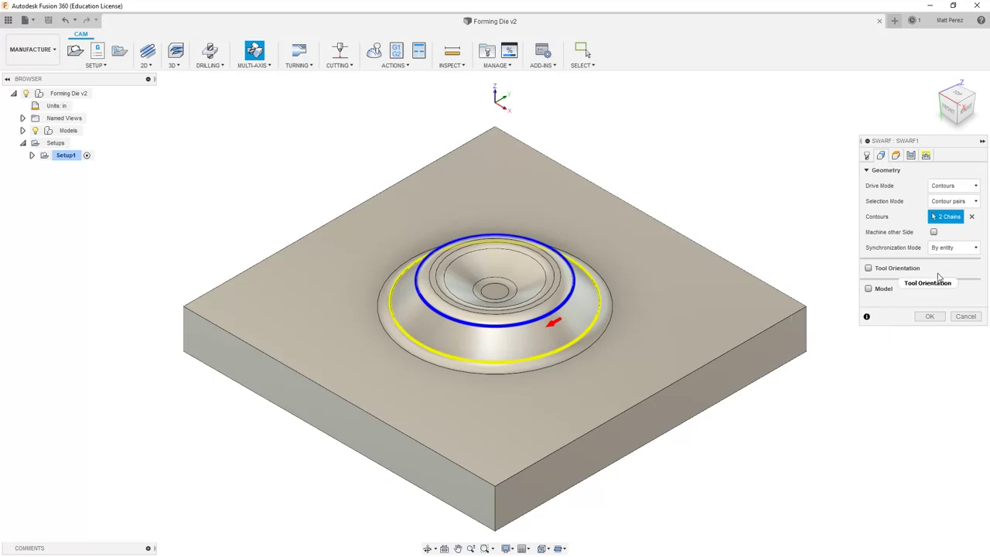
{"action": "left_click", "coordinate": [931, 317]}
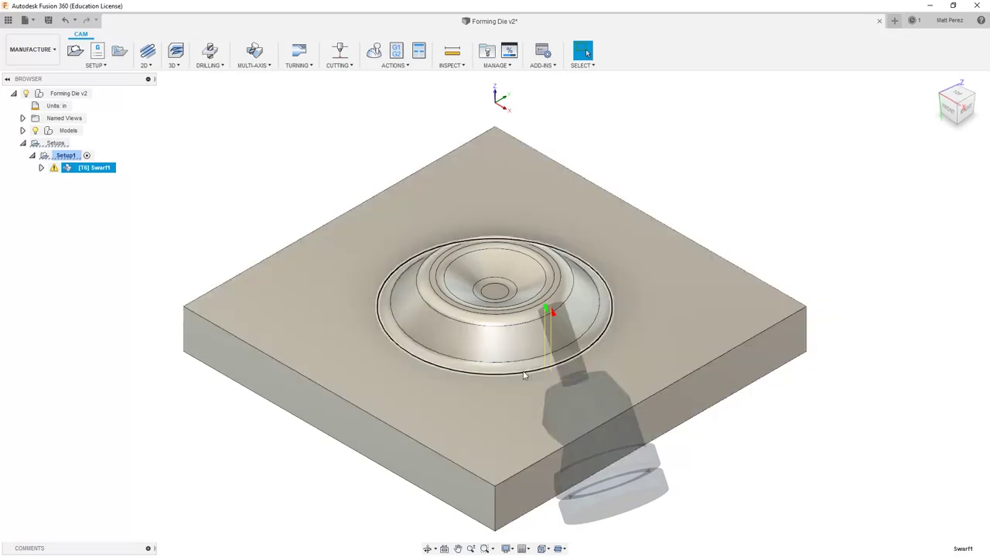
Simulate the Swarf toolpath to check the tool and holder motion around the conical wall, and close the simulation.
{"action": "left_click", "coordinate": [374, 52]}
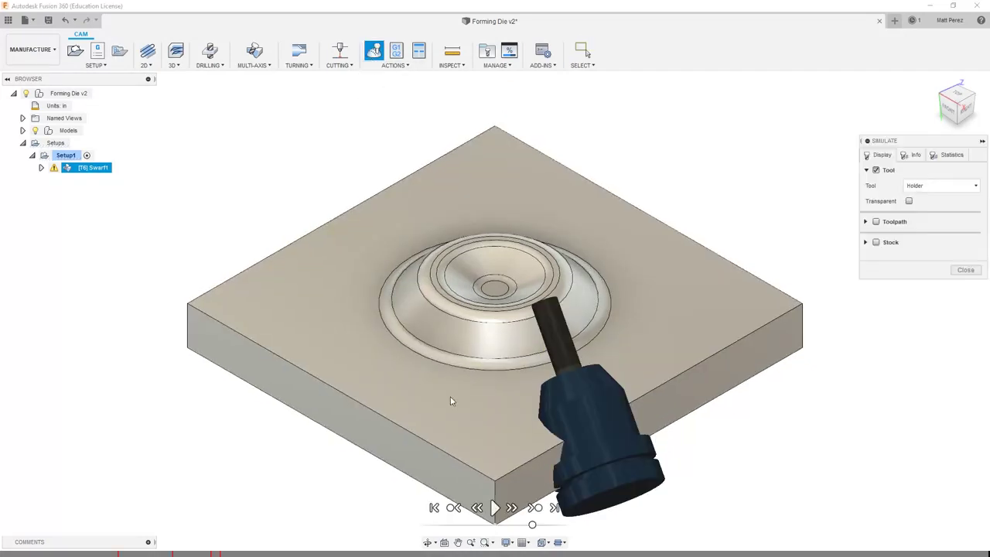
{"action": "left_click", "coordinate": [496, 509]}
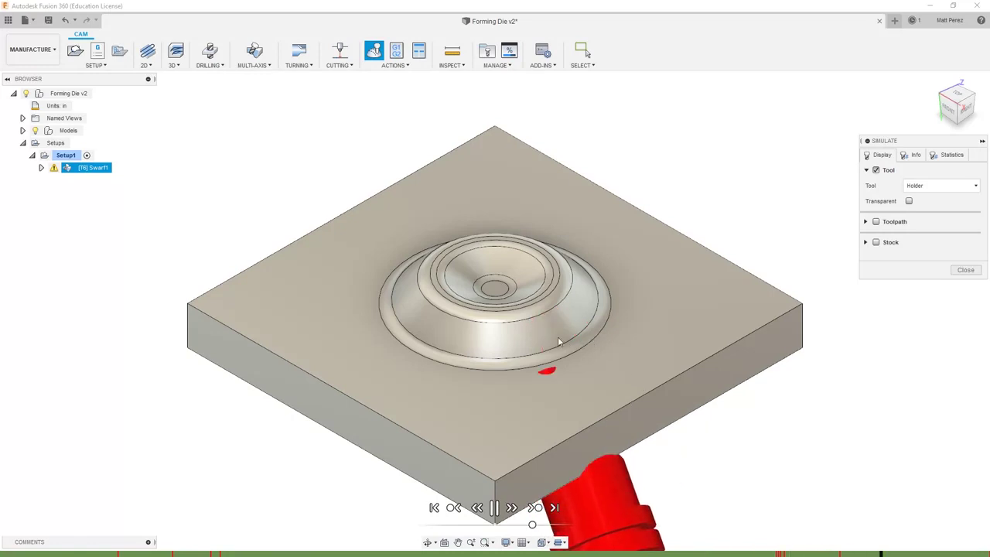
{"action": "left_click", "coordinate": [495, 508]}
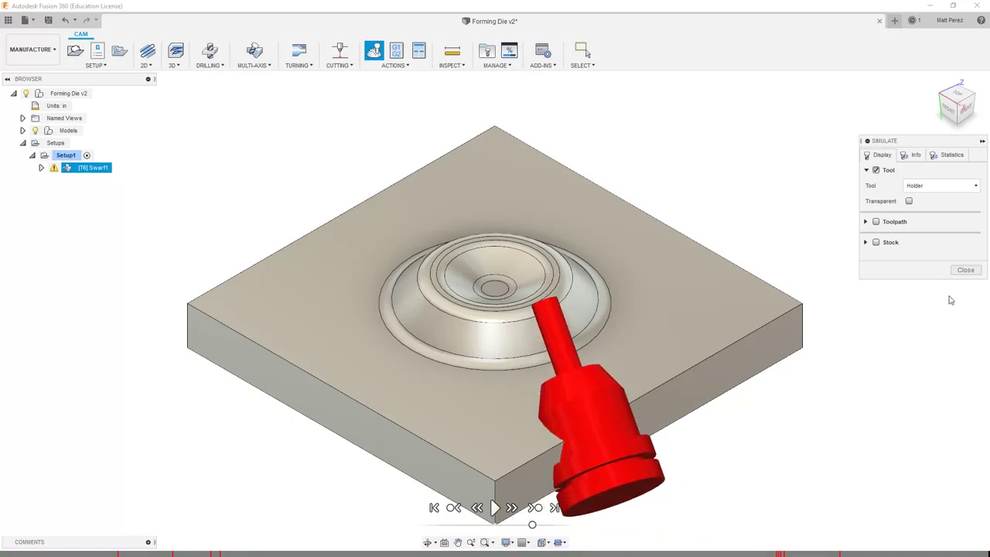
{"action": "left_click", "coordinate": [966, 270]}
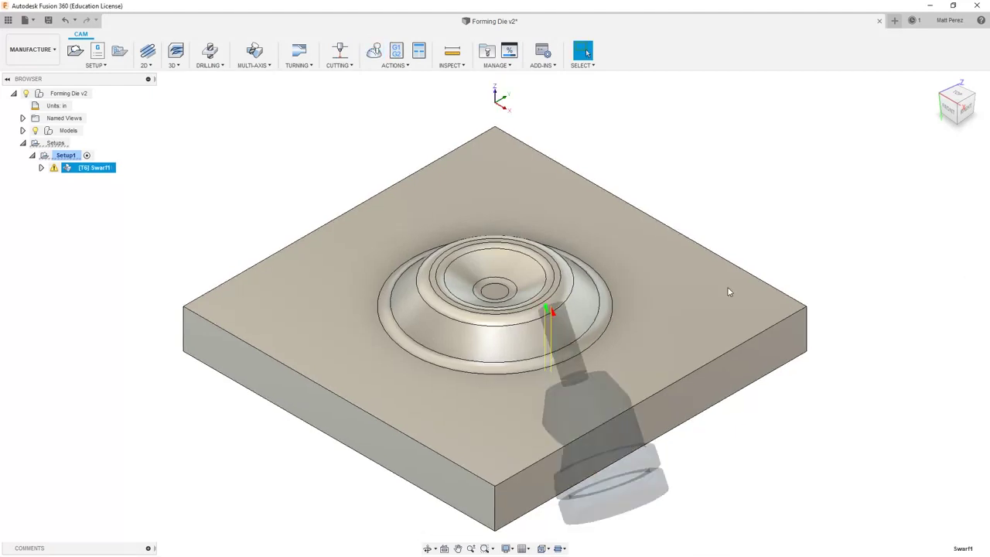
Edit the Swarf operation and reselect the contour pair with the conical wall's lower edge first and upper edge second.
{"action": "right_click", "coordinate": [93, 172]}
{"action": "left_click", "coordinate": [108, 181]}
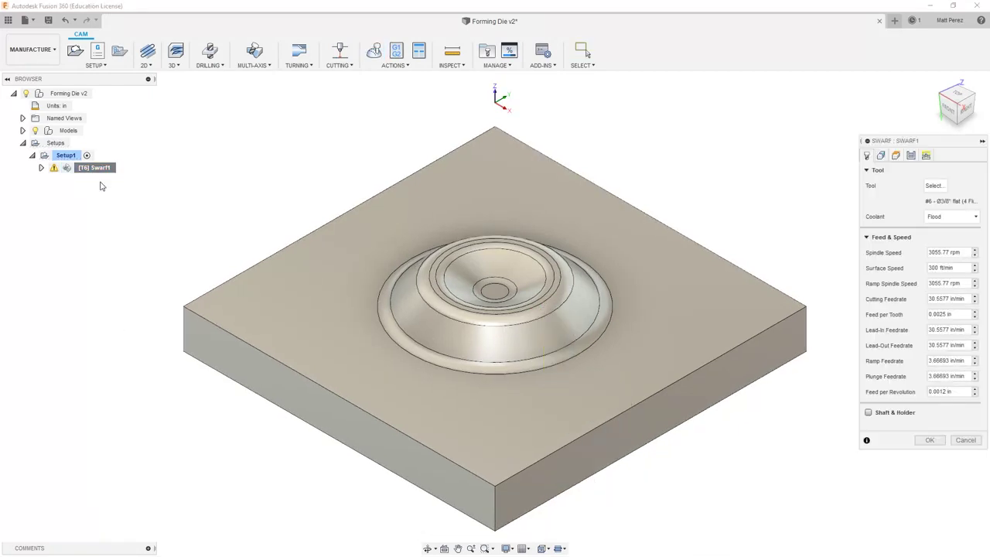
{"action": "left_click", "coordinate": [881, 156]}
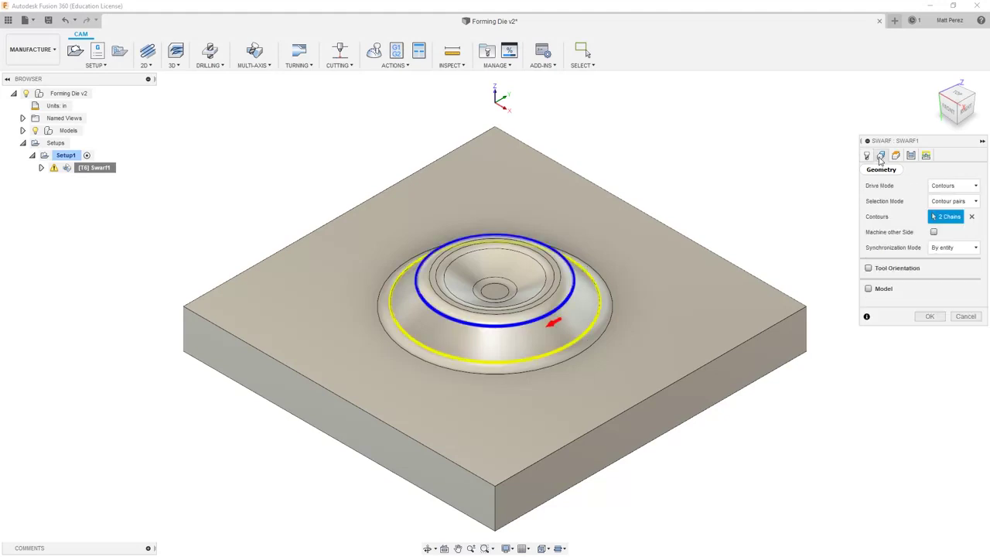
{"action": "left_click", "coordinate": [971, 217]}
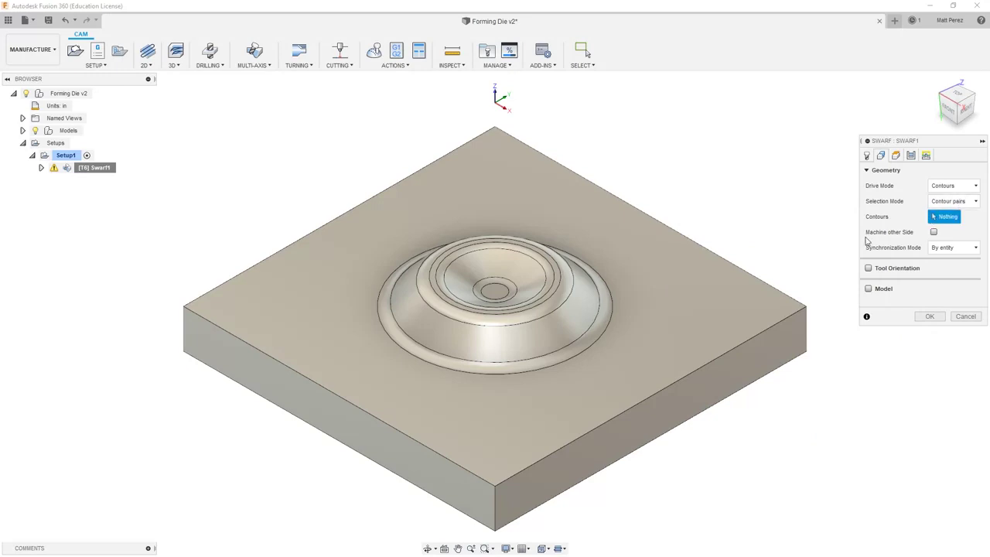
{"action": "left_click", "coordinate": [559, 345]}
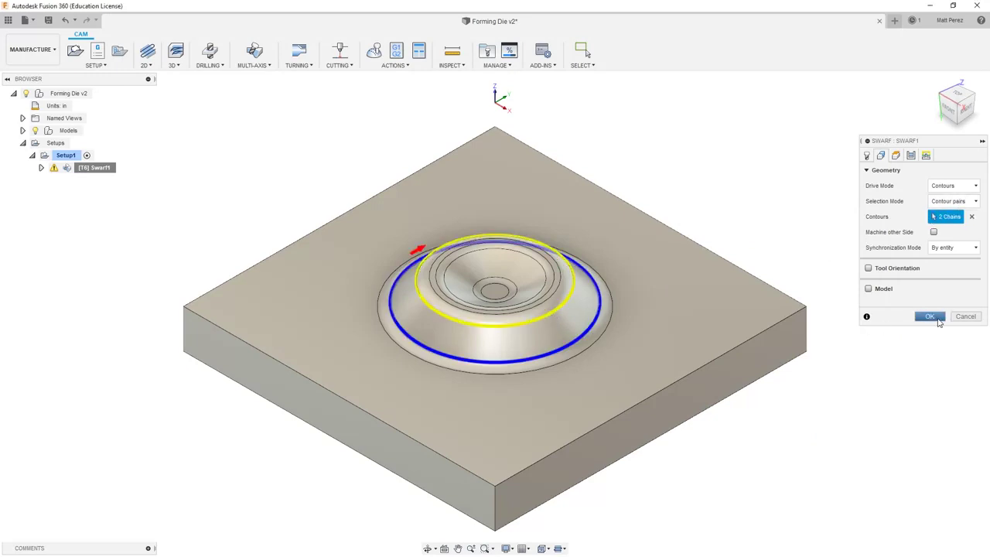
{"action": "left_click", "coordinate": [936, 320]}
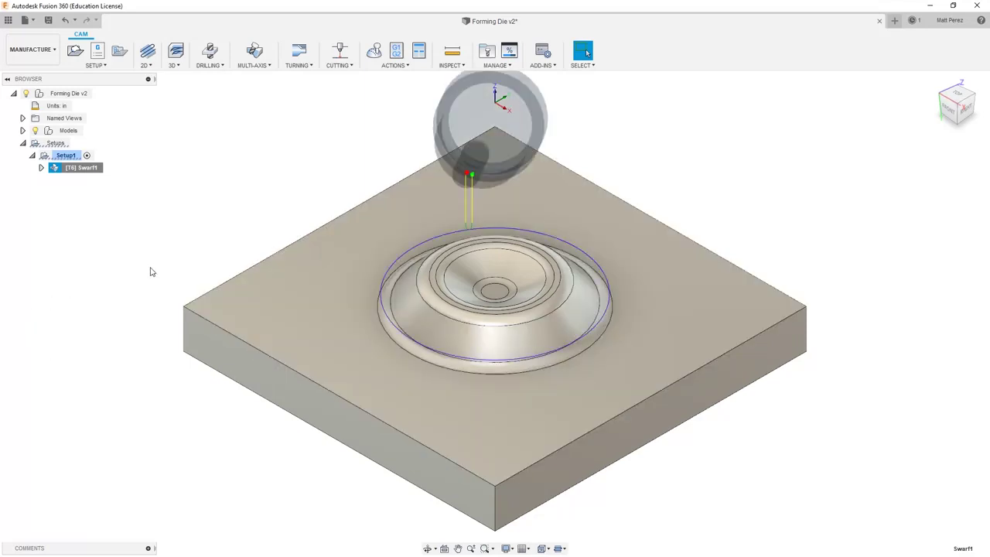
Simulate the regenerated Swarf toolpath to check the tool orientation and holder clearance, and close the simulation.
{"action": "left_click", "coordinate": [374, 53]}
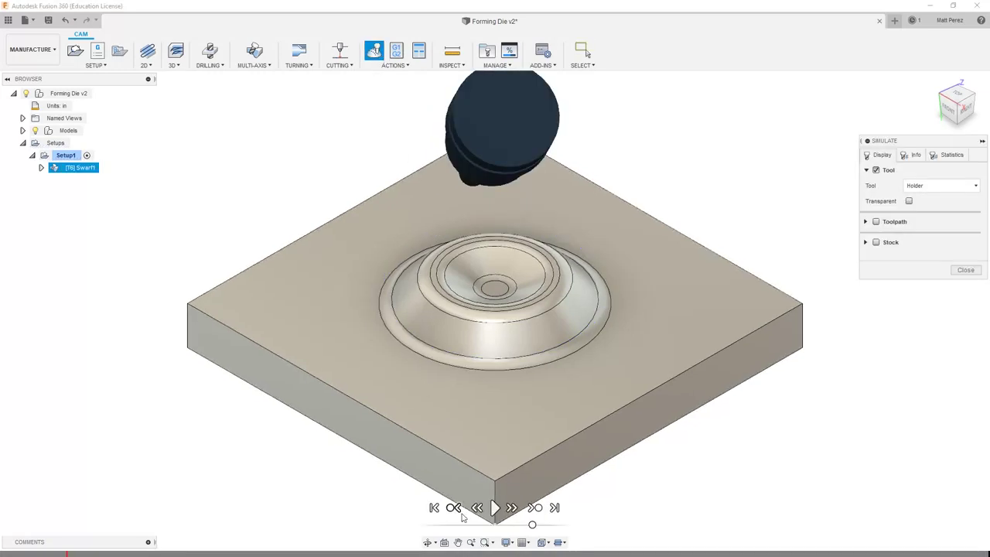
{"action": "left_click", "coordinate": [495, 508]}
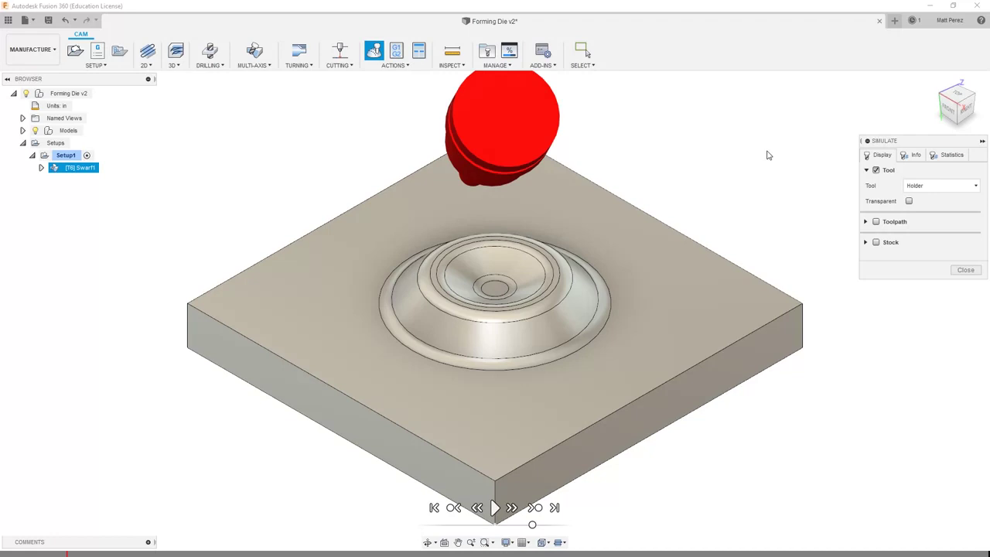
{"action": "left_click", "coordinate": [966, 270]}
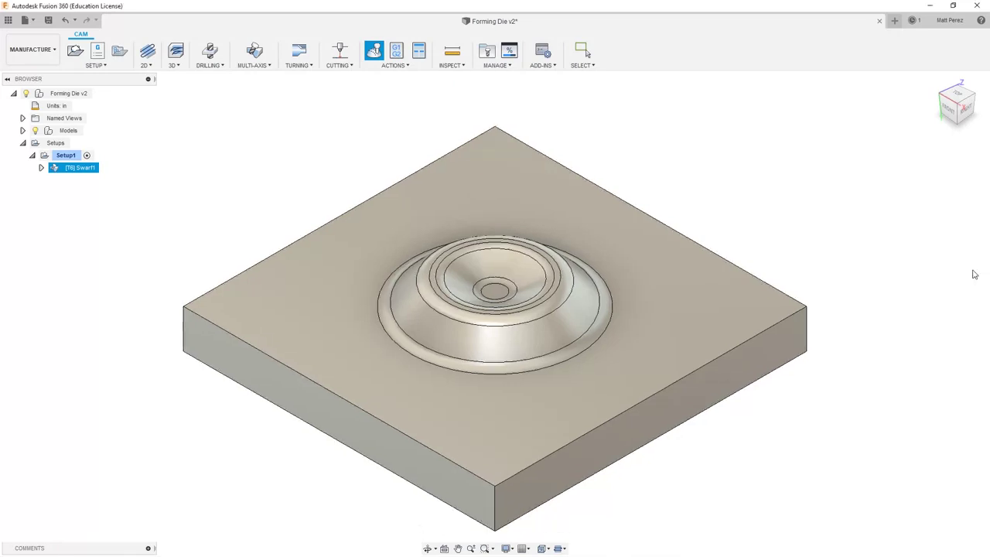
Reopen the Swarf operation for editing at its passes settings.
{"action": "right_click", "coordinate": [81, 168]}
{"action": "left_click", "coordinate": [100, 177]}
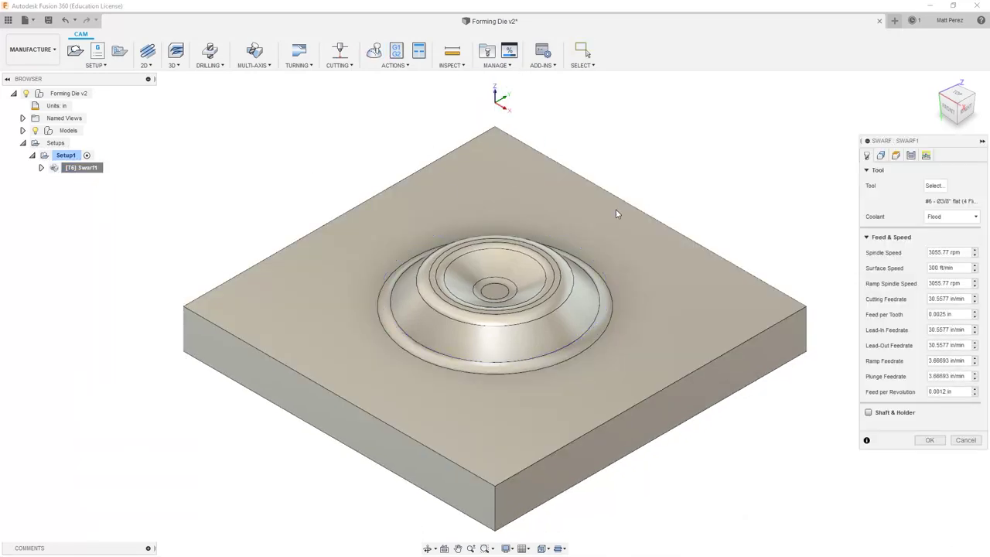
{"action": "left_click", "coordinate": [912, 156]}
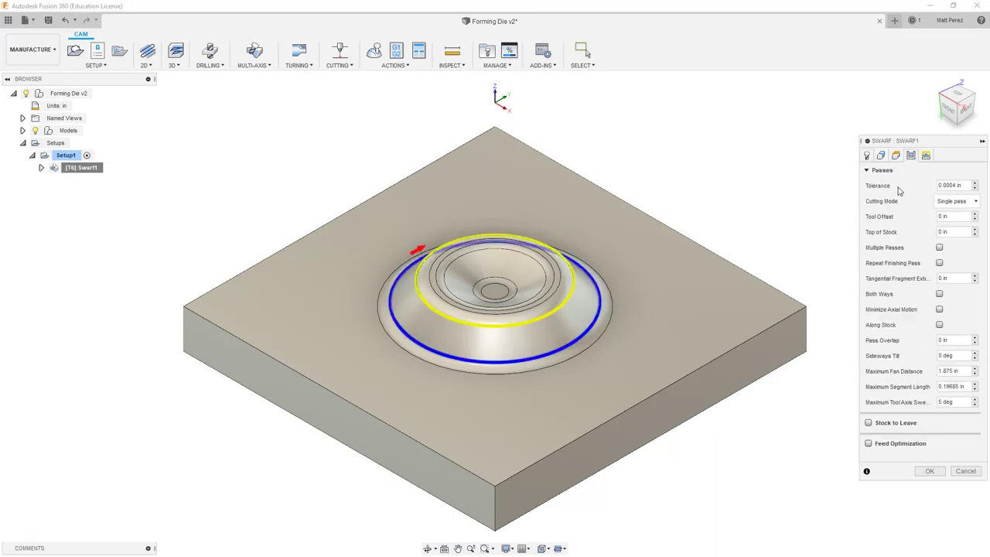
Try the Morph cutting mode and switch back to Single pass.
{"action": "left_click", "coordinate": [963, 204]}
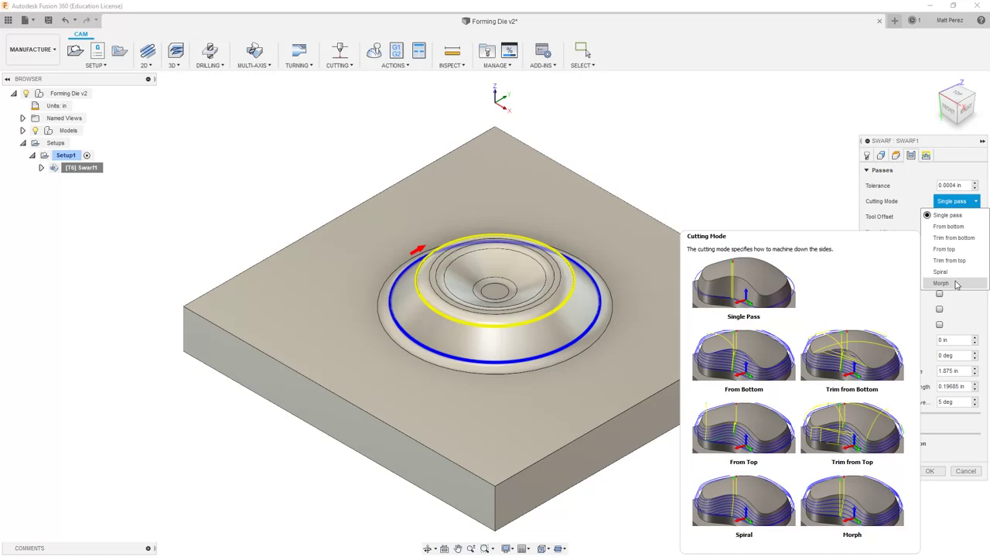
{"action": "left_click", "coordinate": [956, 284]}
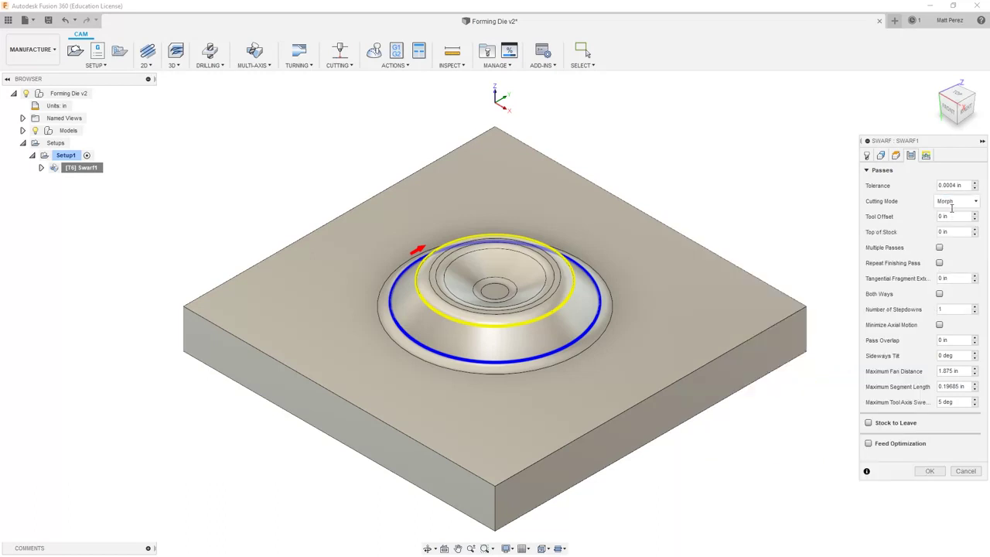
{"action": "left_click", "coordinate": [955, 201]}
{"action": "left_click", "coordinate": [955, 212]}
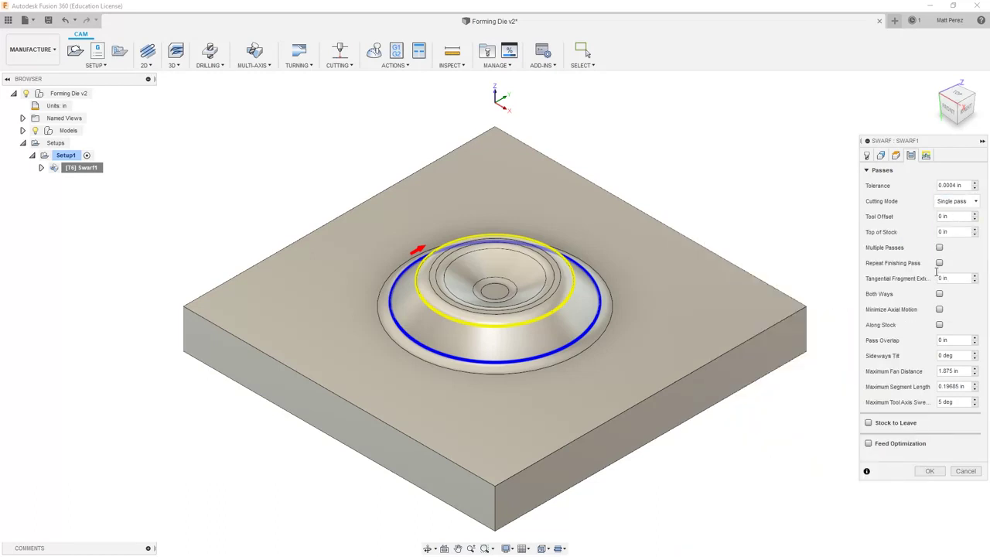
Enable multiple passes, cutting both ways and minimized axial motion for the Swarf operation.
{"action": "left_click", "coordinate": [940, 247]}
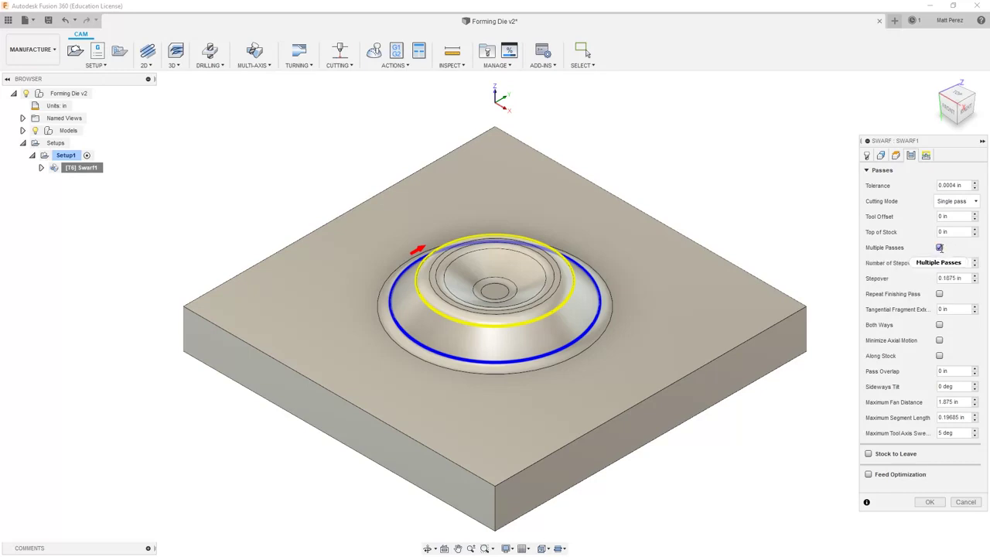
{"action": "left_click", "coordinate": [939, 325]}
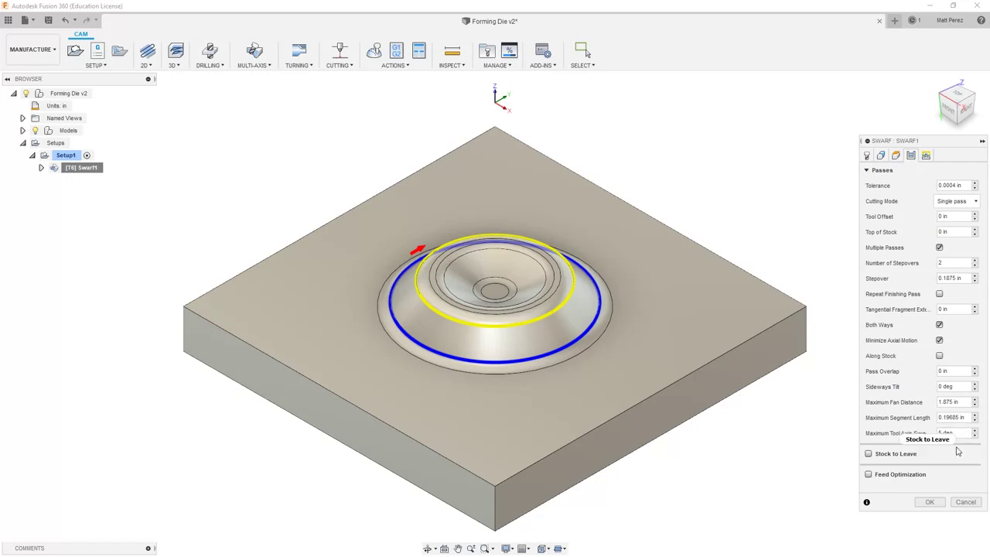
Check the Swarf operation's linking settings and accept the operation to regenerate its toolpath with multiple passes.
{"action": "mouse_move", "coordinate": [971, 455]}
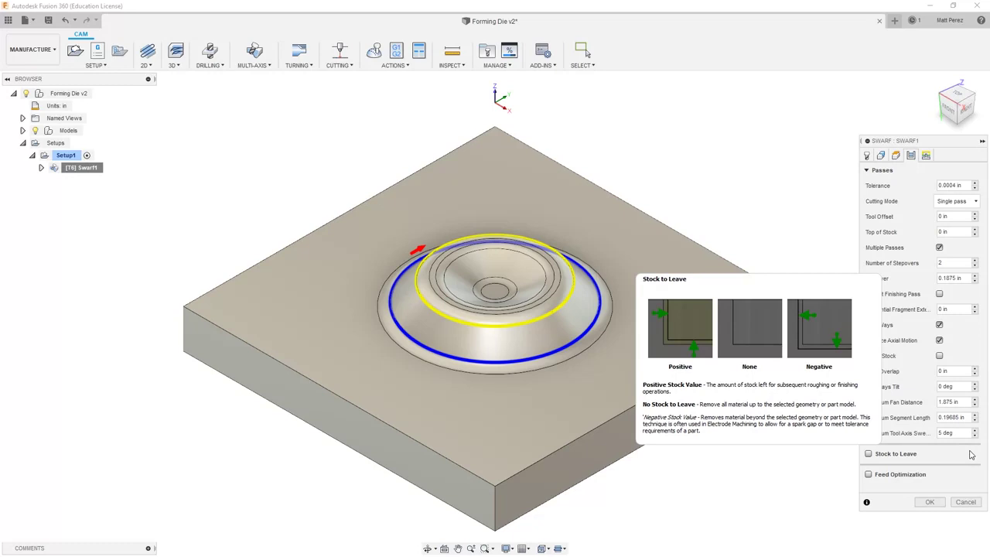
{"action": "left_click", "coordinate": [928, 156]}
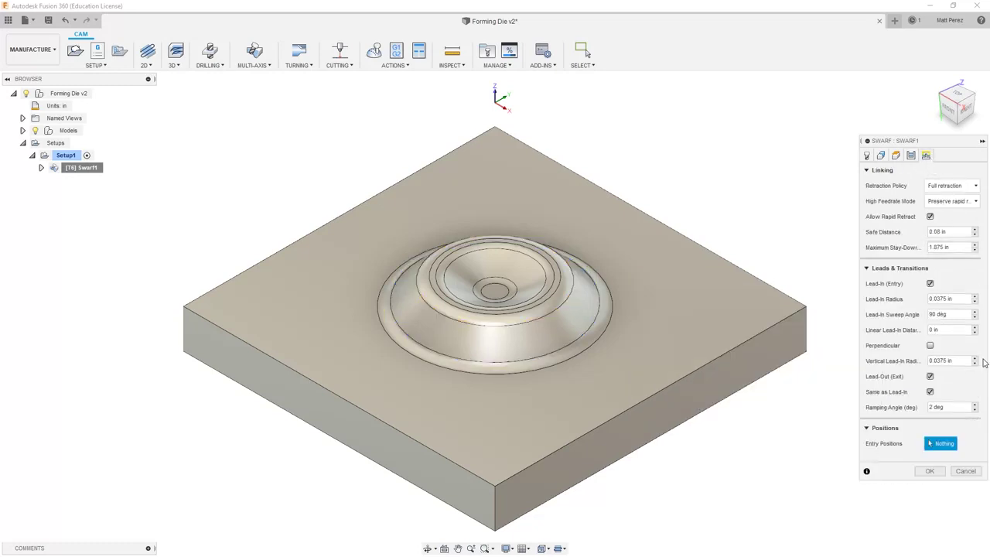
{"action": "left_click", "coordinate": [930, 471]}
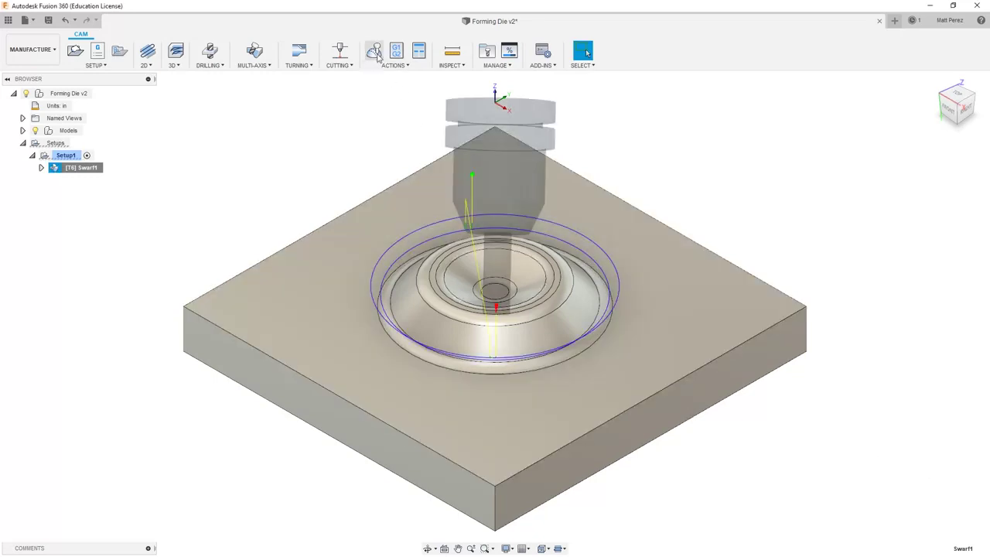
Simulate the multiple-pass Swarf toolpath to check the tool's motion around the conical wall, and close the simulation.
{"action": "left_click", "coordinate": [375, 51]}
{"action": "mouse_move", "coordinate": [329, 555]}
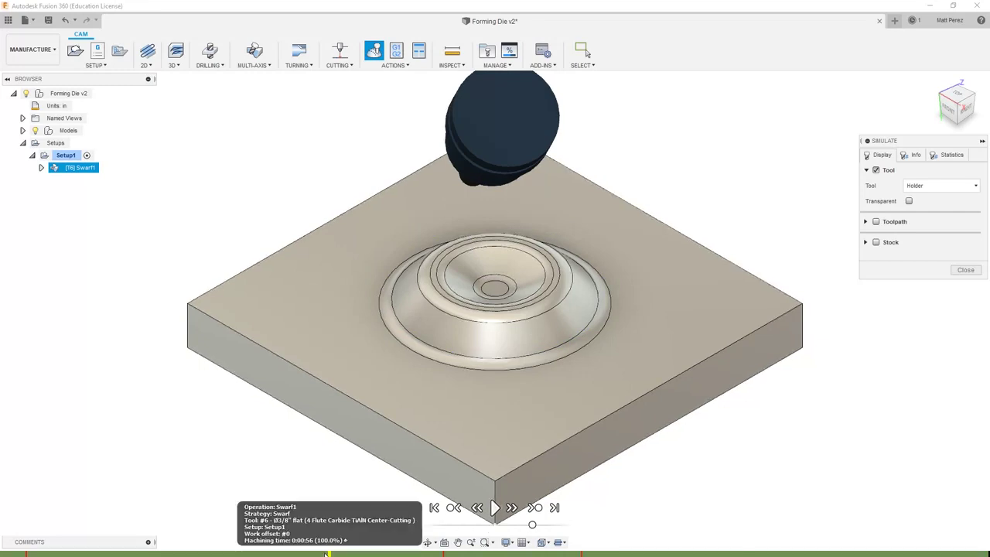
{"action": "left_click", "coordinate": [494, 508]}
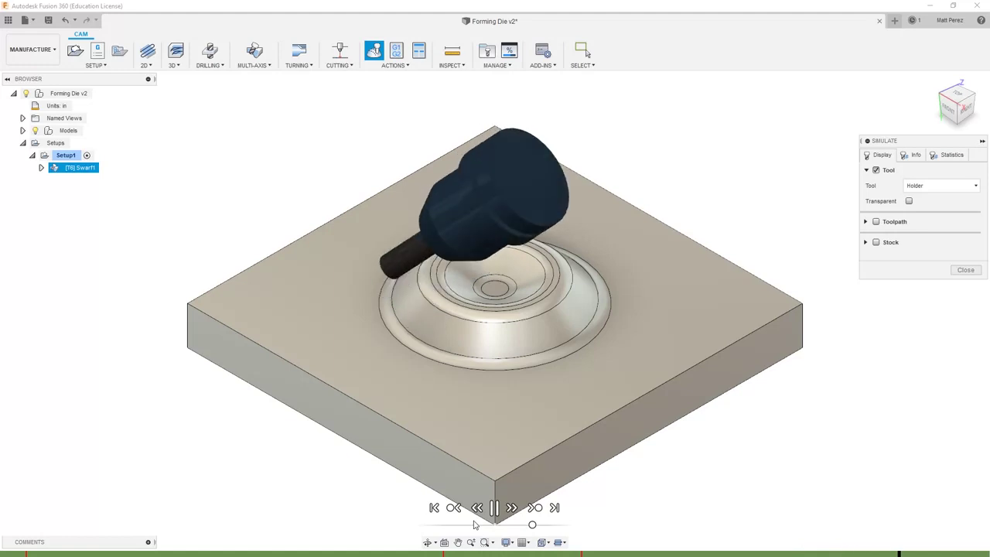
{"action": "left_click", "coordinate": [965, 270]}
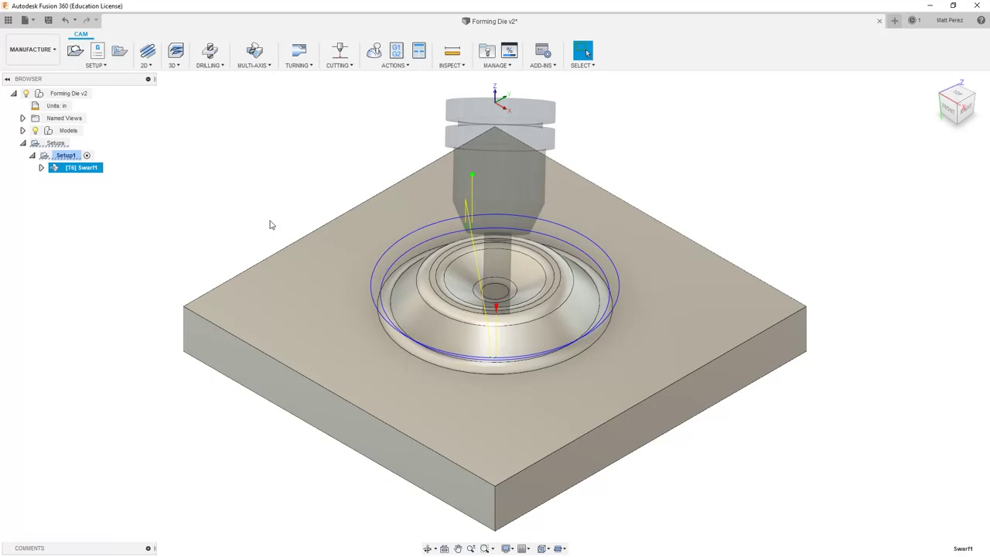
Deselect the Swarf toolpath and save the forming die document.
{"action": "left_click", "coordinate": [256, 207]}
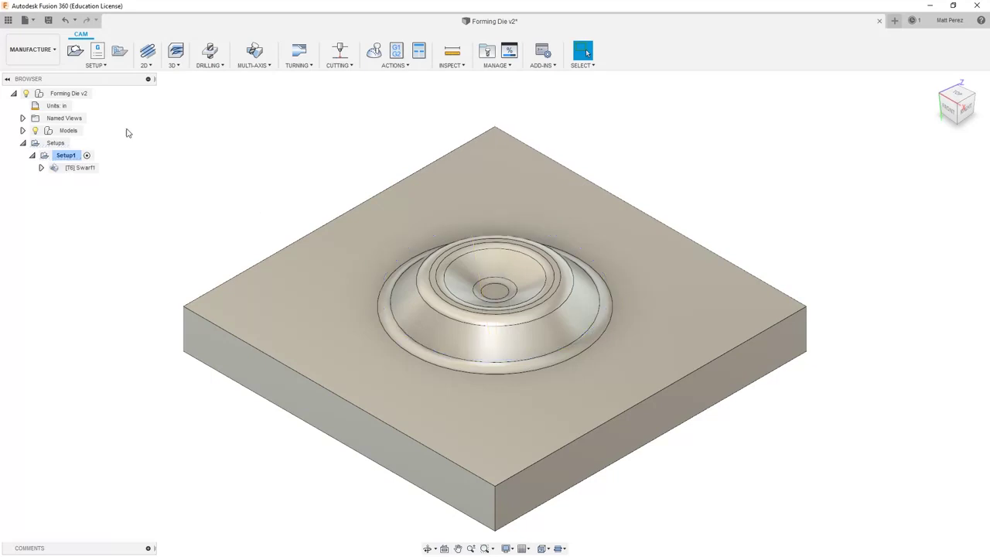
{"action": "left_click", "coordinate": [49, 22]}
{"action": "left_click", "coordinate": [493, 292]}
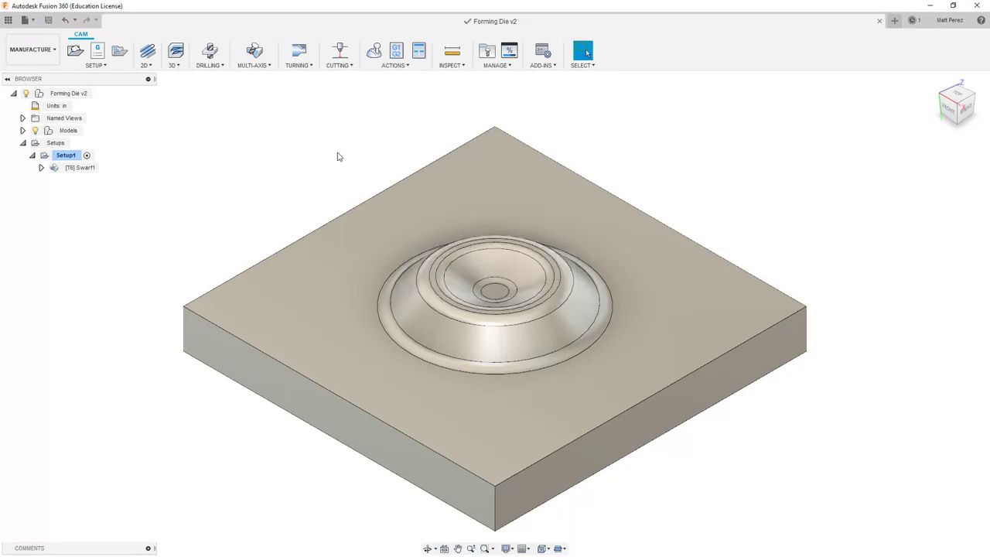